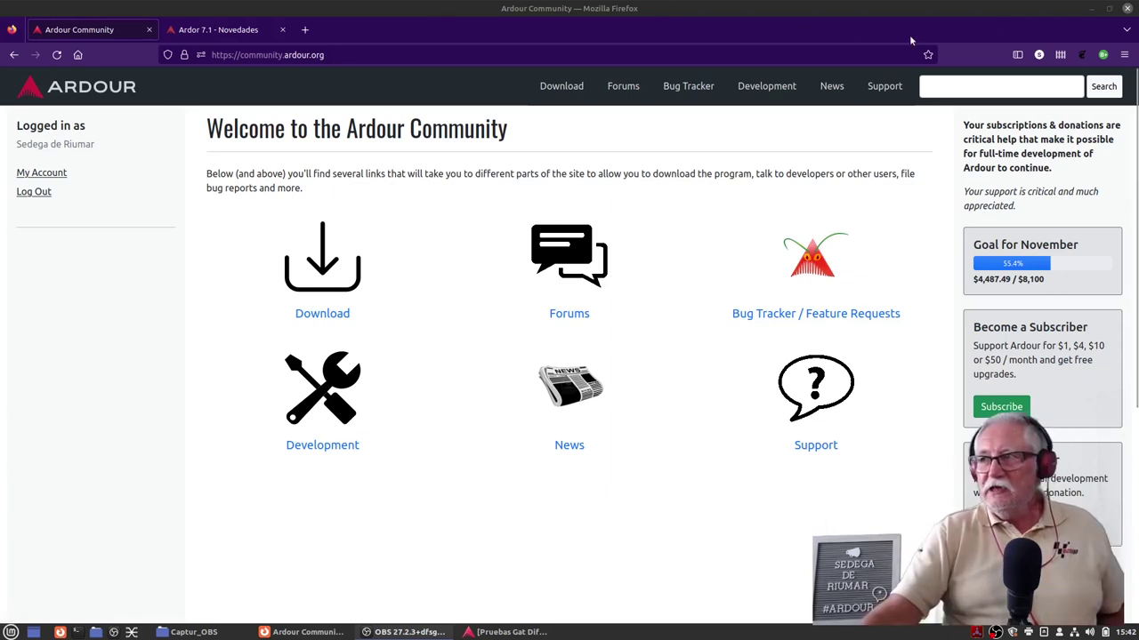
# Read through the translated Ardour 7.1 release notes in Firefox, down to the Corrección de errores list.
pyautogui.click(1091, 8)
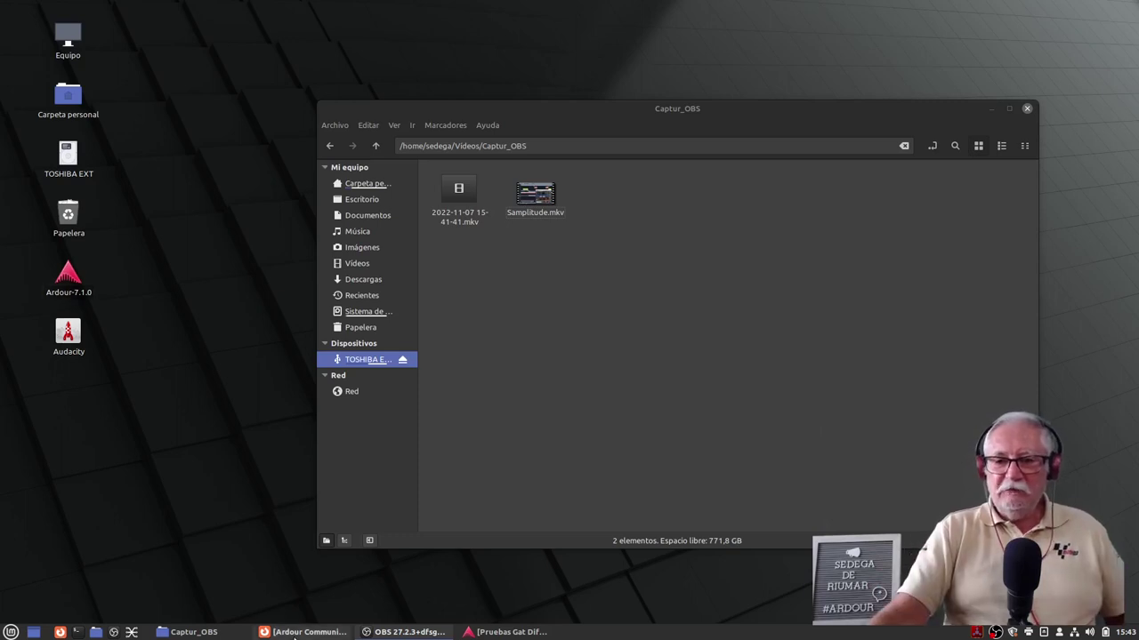
pyautogui.click(296, 633)
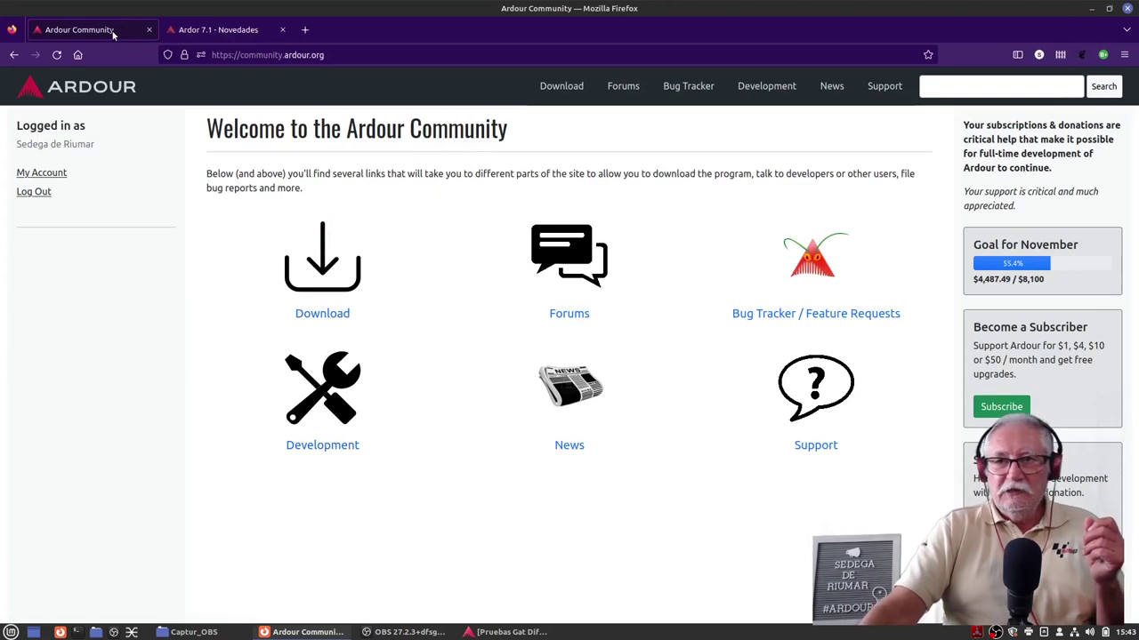
pyautogui.click(218, 31)
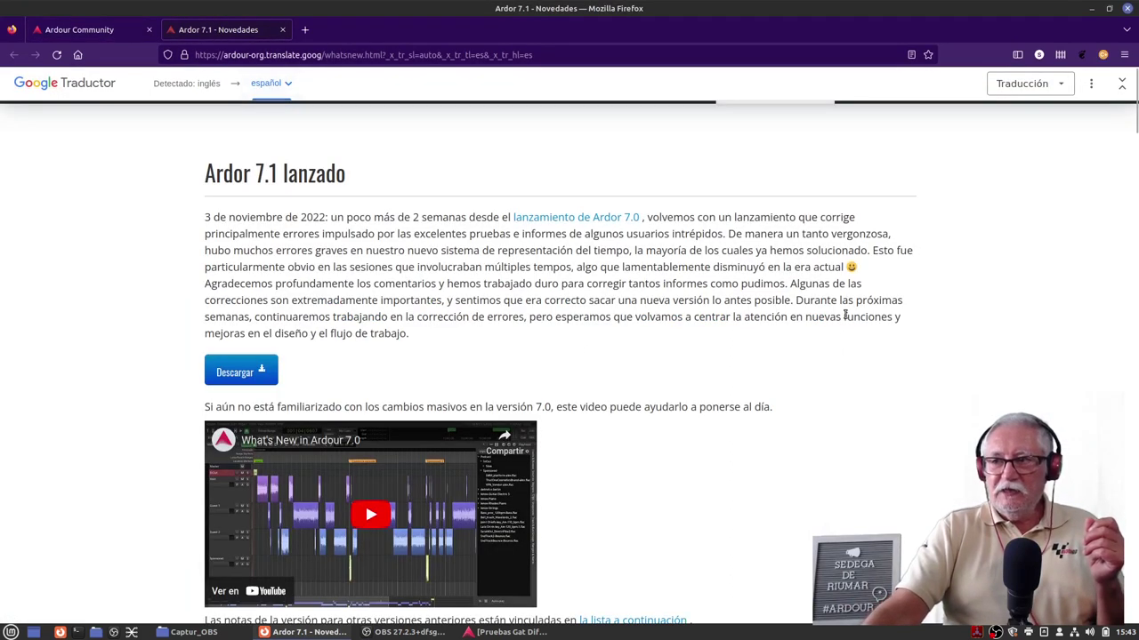
pyautogui.moveTo(793, 309)
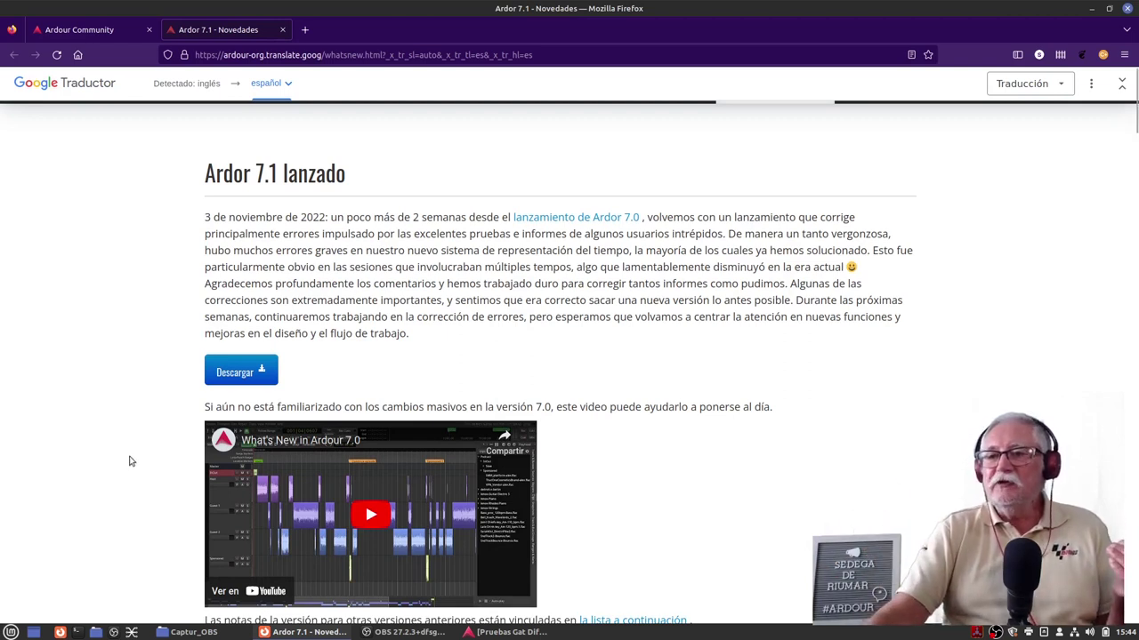
pyautogui.scroll(-8, 122, 464)
pyautogui.scroll(-12, 120, 469)
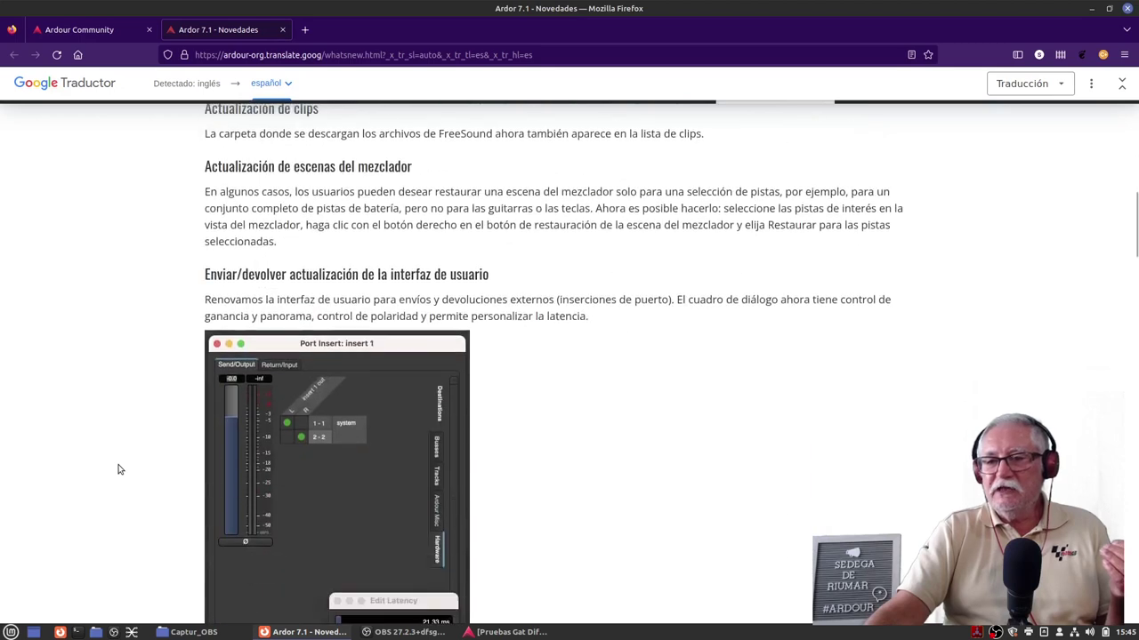
pyautogui.scroll(-10, 120, 468)
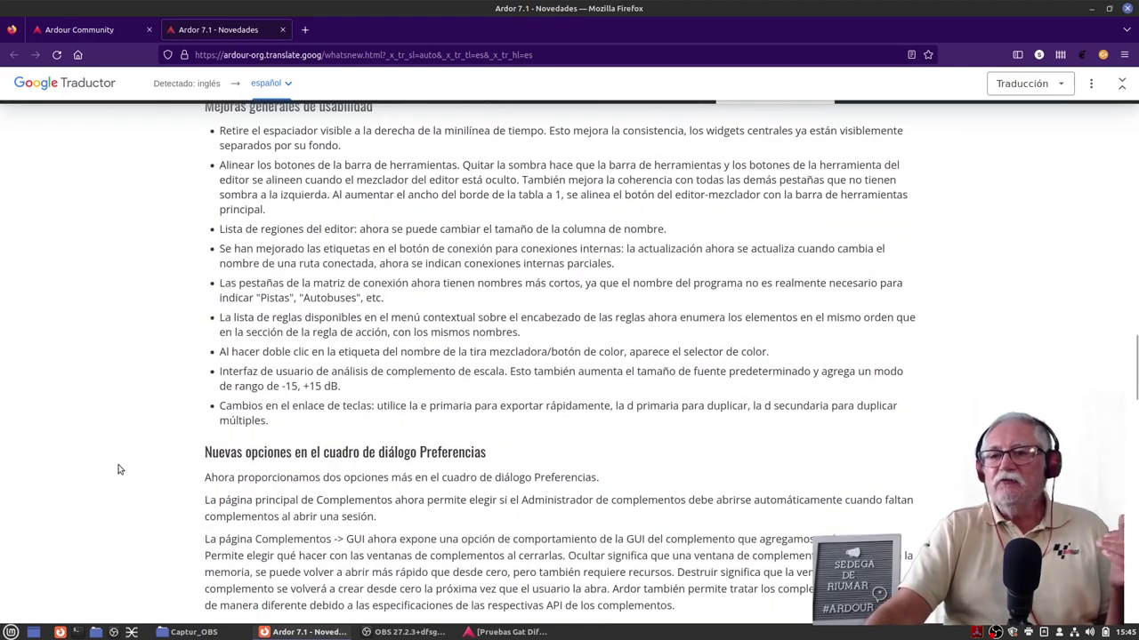
pyautogui.scroll(-5, 120, 469)
pyautogui.scroll(-6, 120, 469)
pyautogui.scroll(-5, 120, 469)
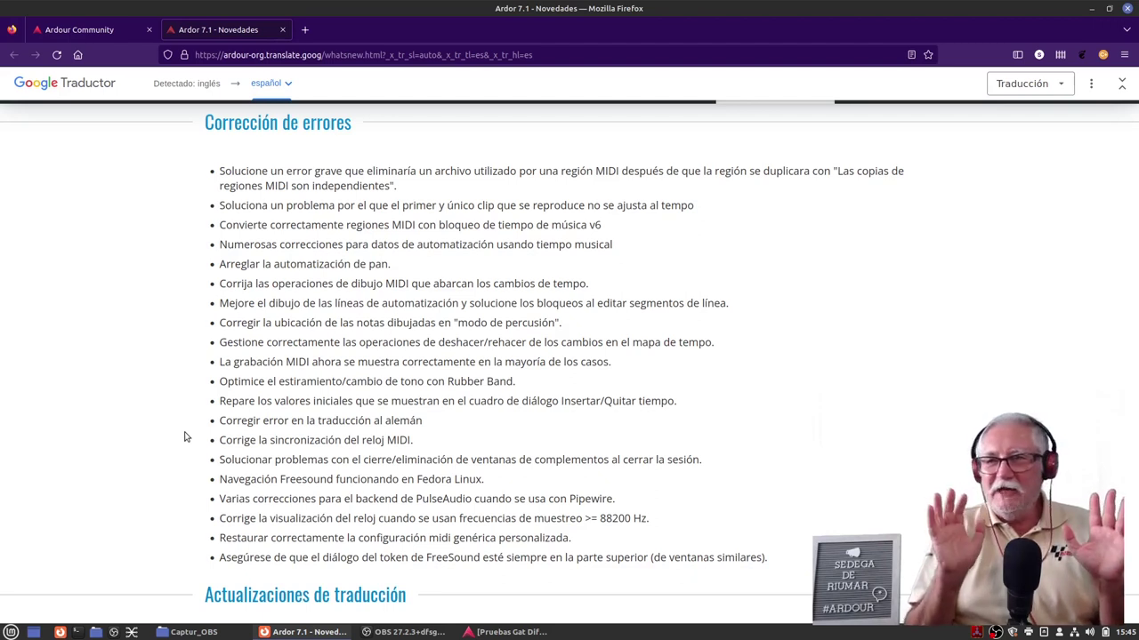
# Switch to the Ardour session Pruebas Gat Difunt and maximize its window.
pyautogui.click(1093, 9)
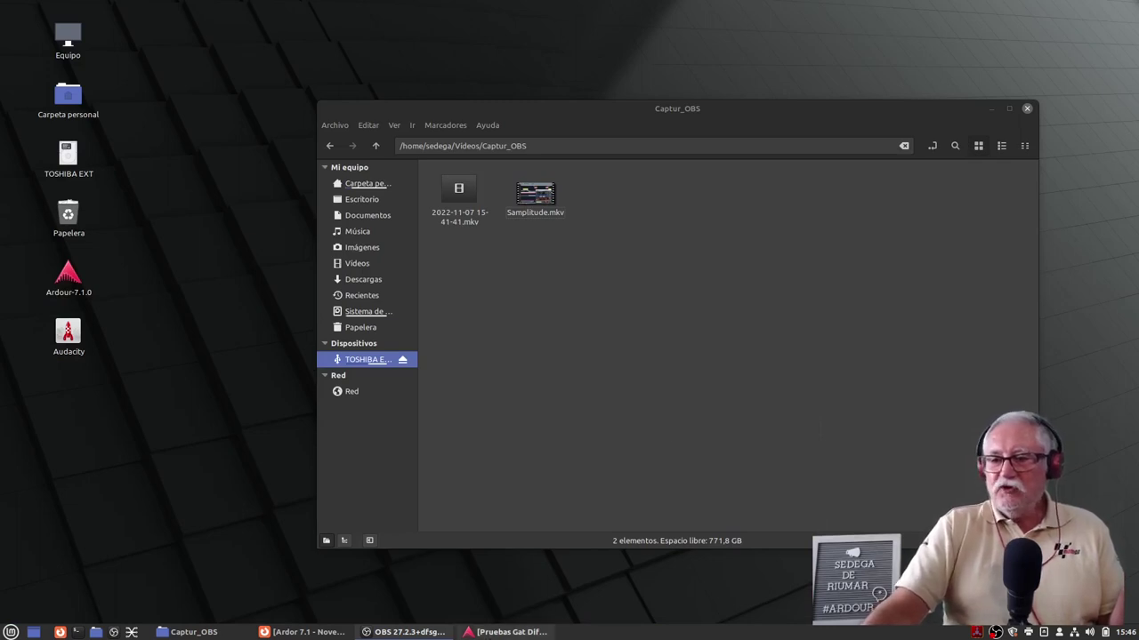
pyautogui.click(487, 635)
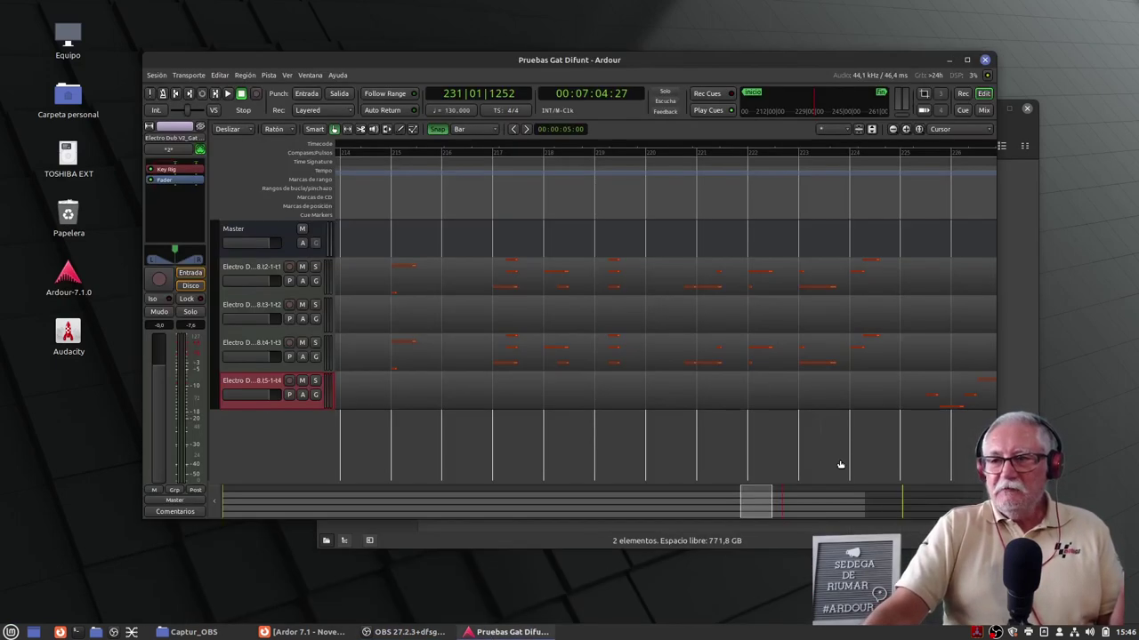
pyautogui.click(968, 61)
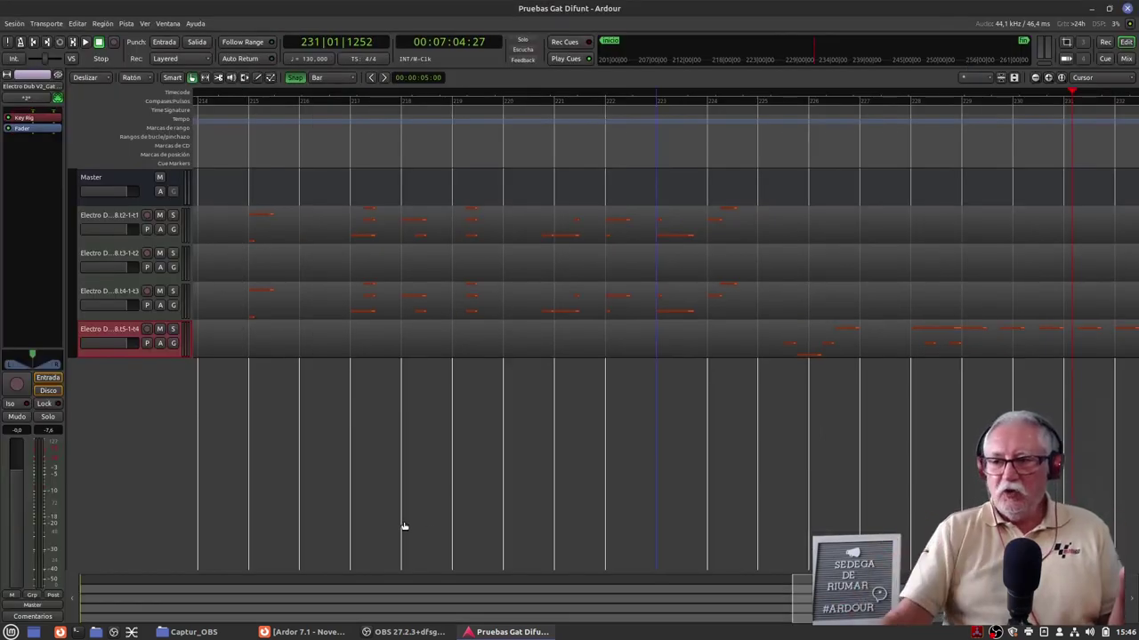
# Play the session from bar 56, where the first MIDI track's notes begin, and stop after a few bars.
pyautogui.moveTo(815, 609); pyautogui.dragTo(279, 579)
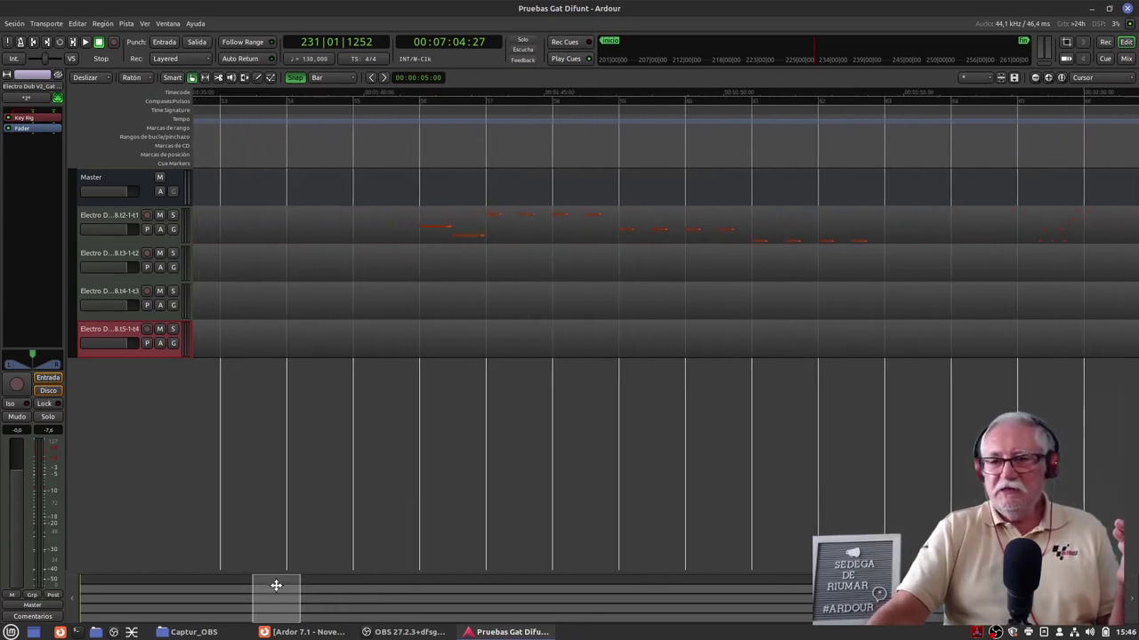
pyautogui.moveTo(267, 613)
pyautogui.mouseDown()
pyautogui.moveTo(212, 606)
pyautogui.moveTo(278, 604)
pyautogui.moveTo(218, 601)
pyautogui.moveTo(269, 594)
pyautogui.mouseUp()
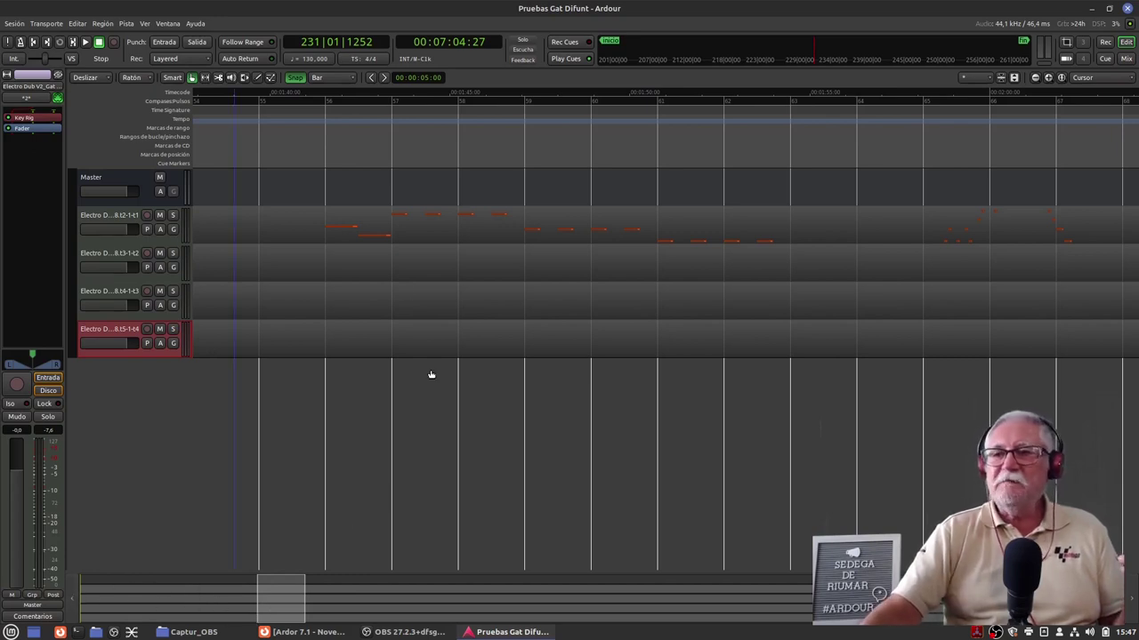
pyautogui.click(324, 92)
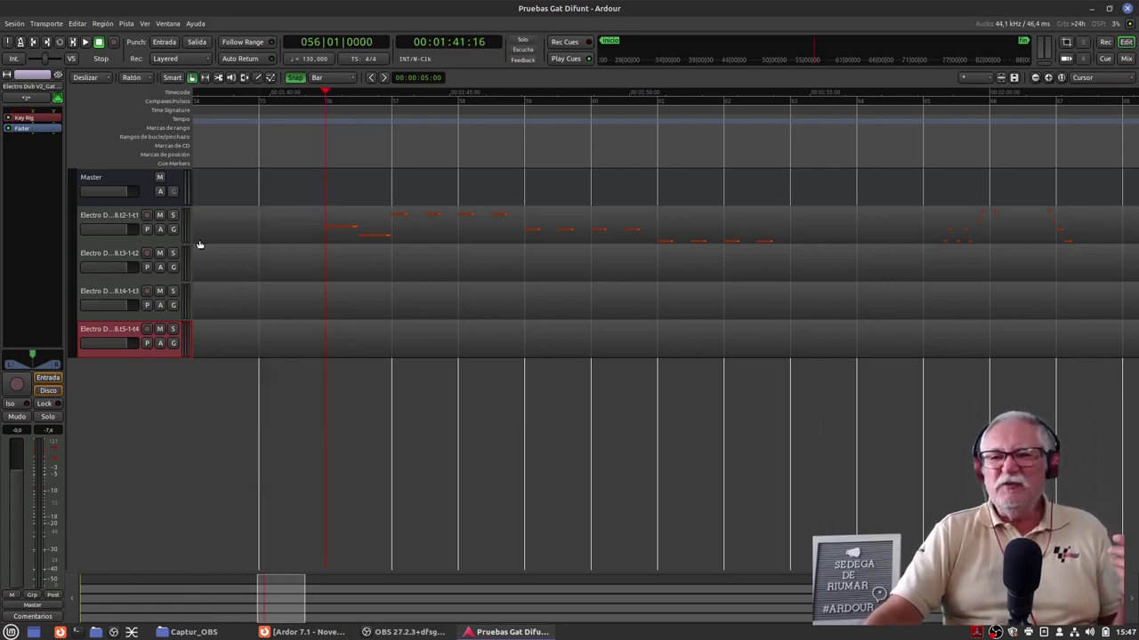
pyautogui.click(85, 43)
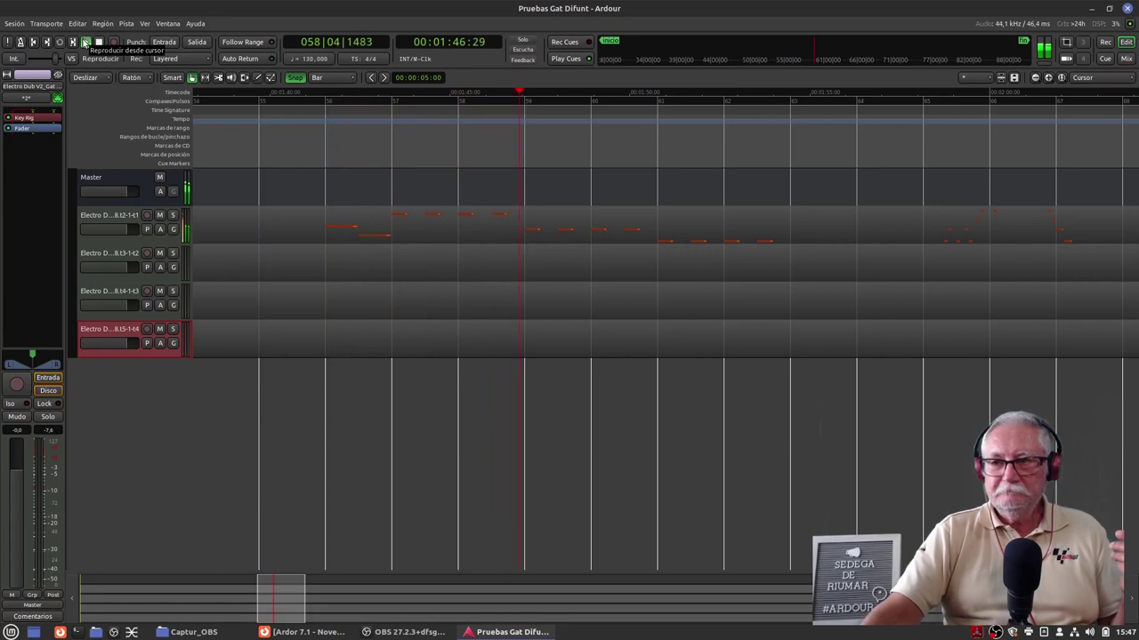
pyautogui.click(97, 43)
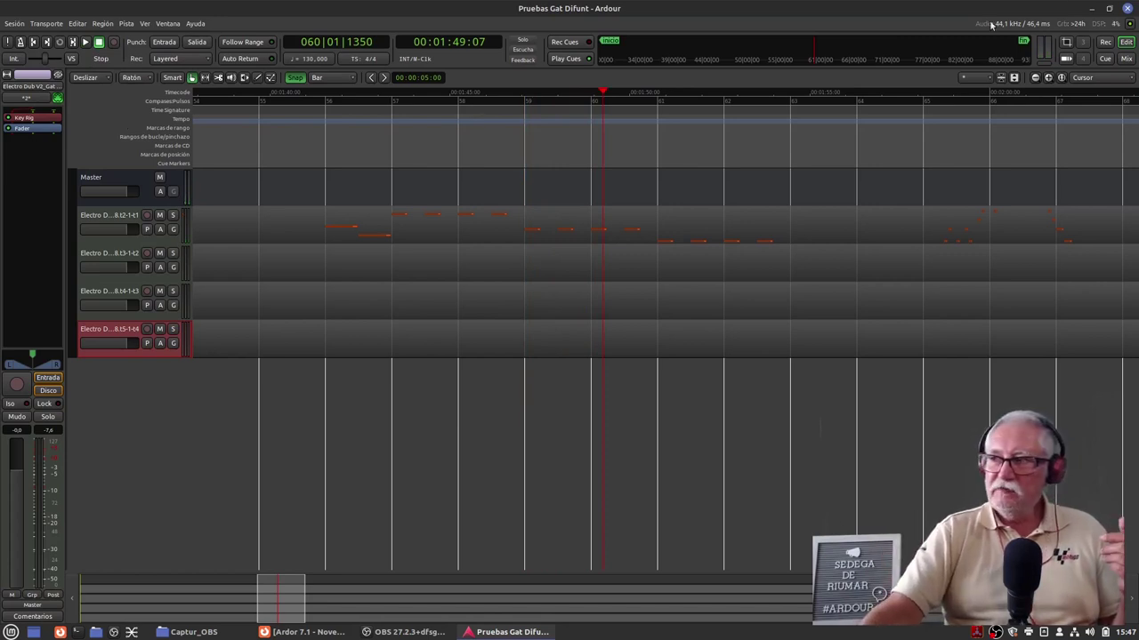
# Switch to the Captur_OBS folder and open Samplitude.mkv in full-screen view.
pyautogui.click(1093, 8)
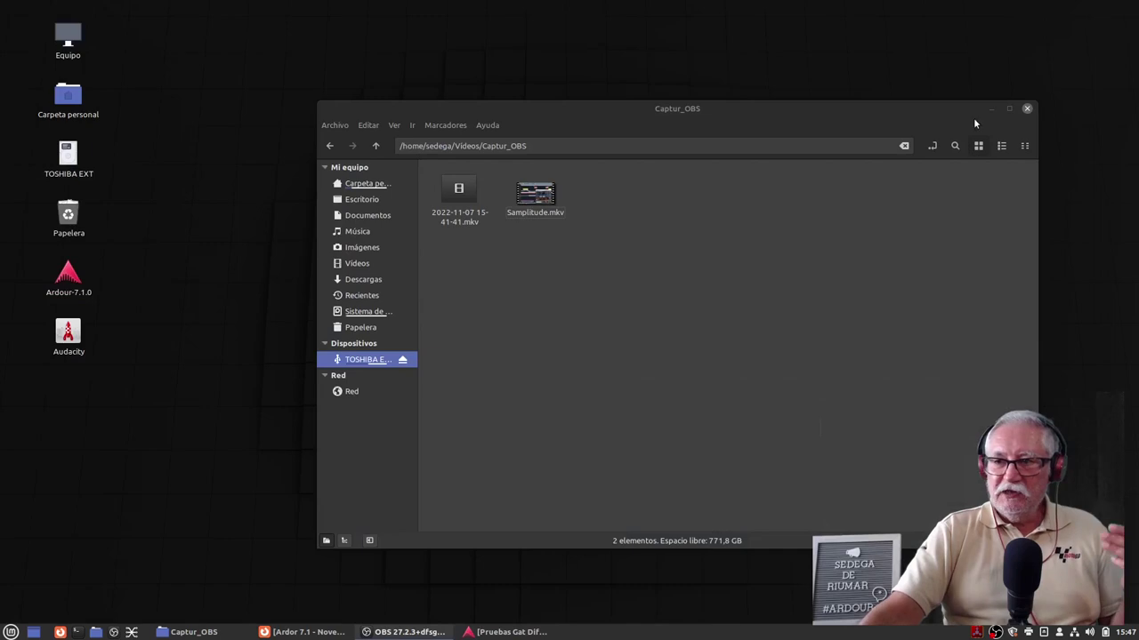
pyautogui.doubleClick(536, 198)
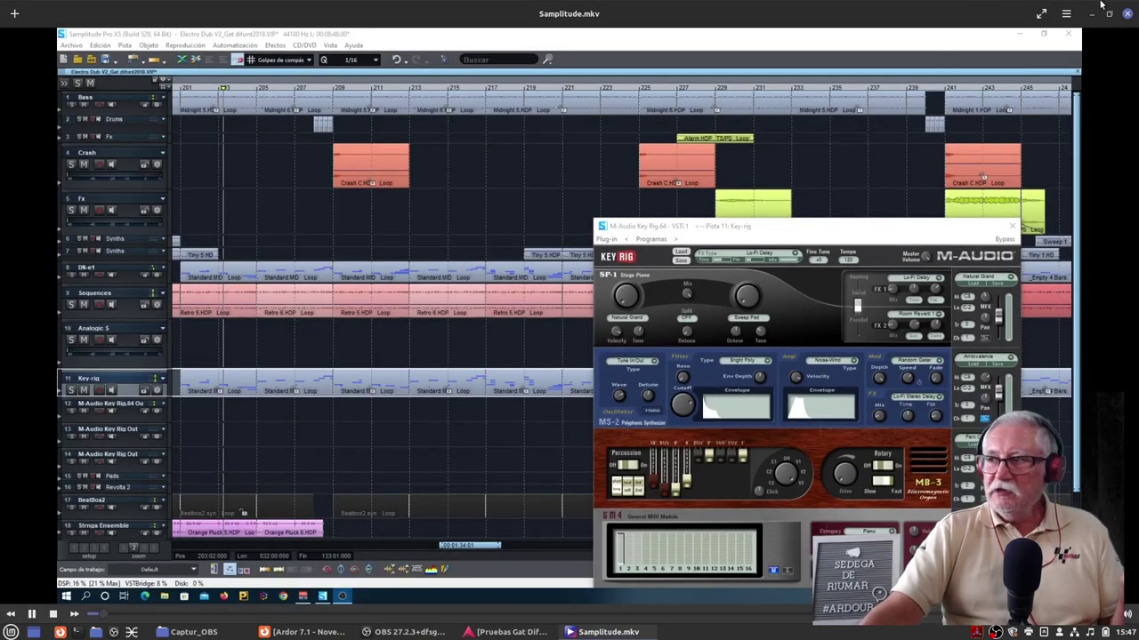
pyautogui.click(1041, 15)
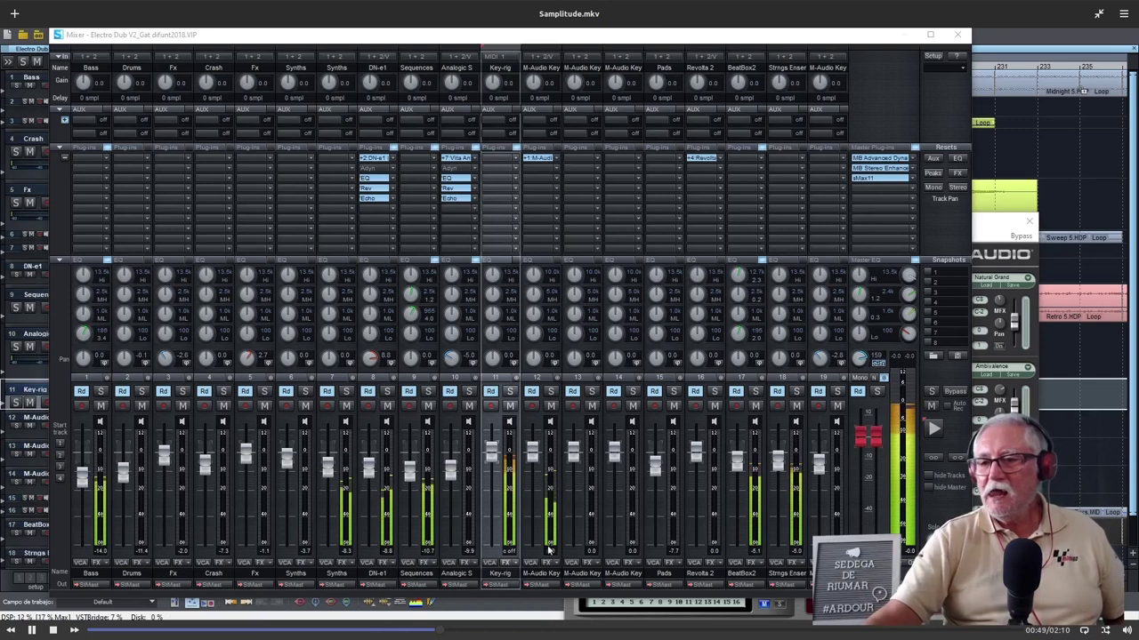
# Skip Samplitude.mkv ahead to about 0:59, pause it at the Key-rig track's MIDI clips, and put the player away.
pyautogui.click(498, 633)
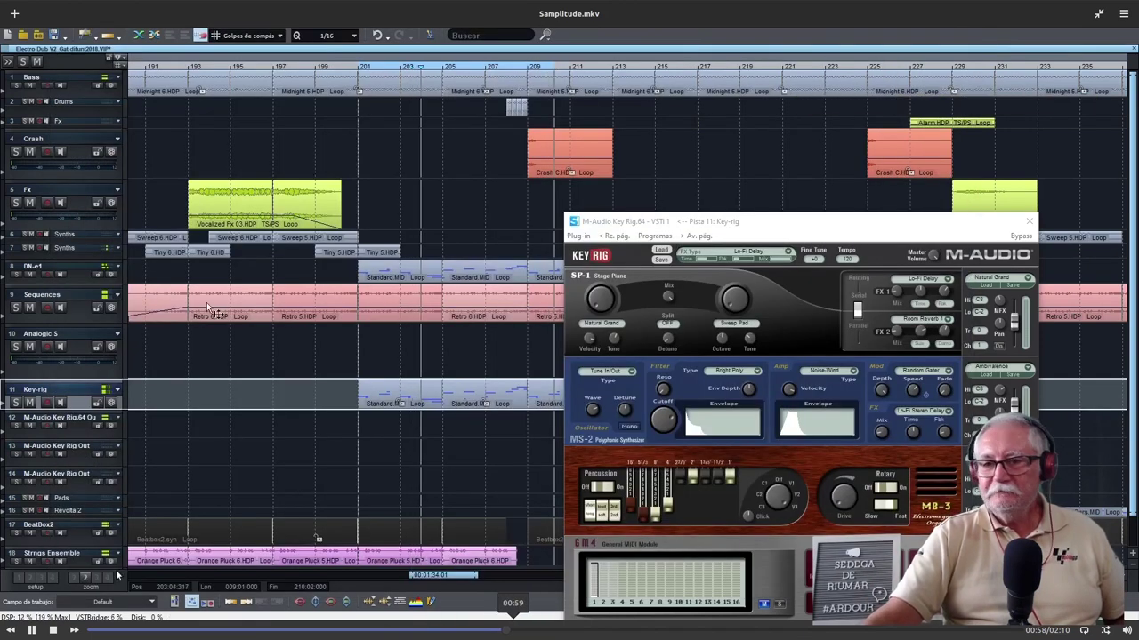
pyautogui.click(31, 630)
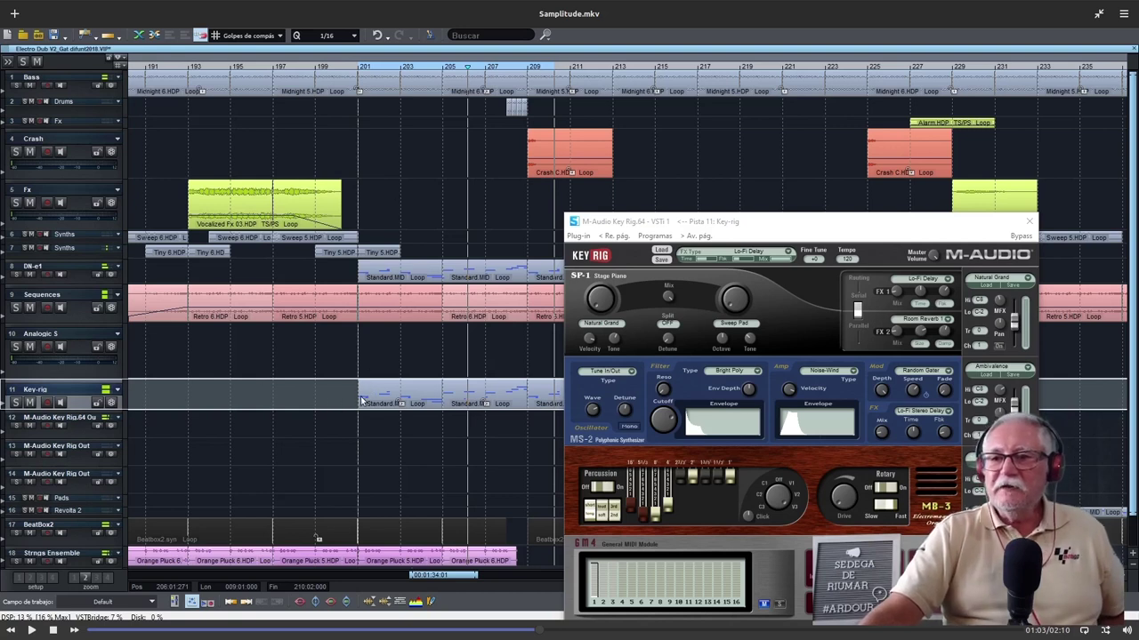
pyautogui.press('space')
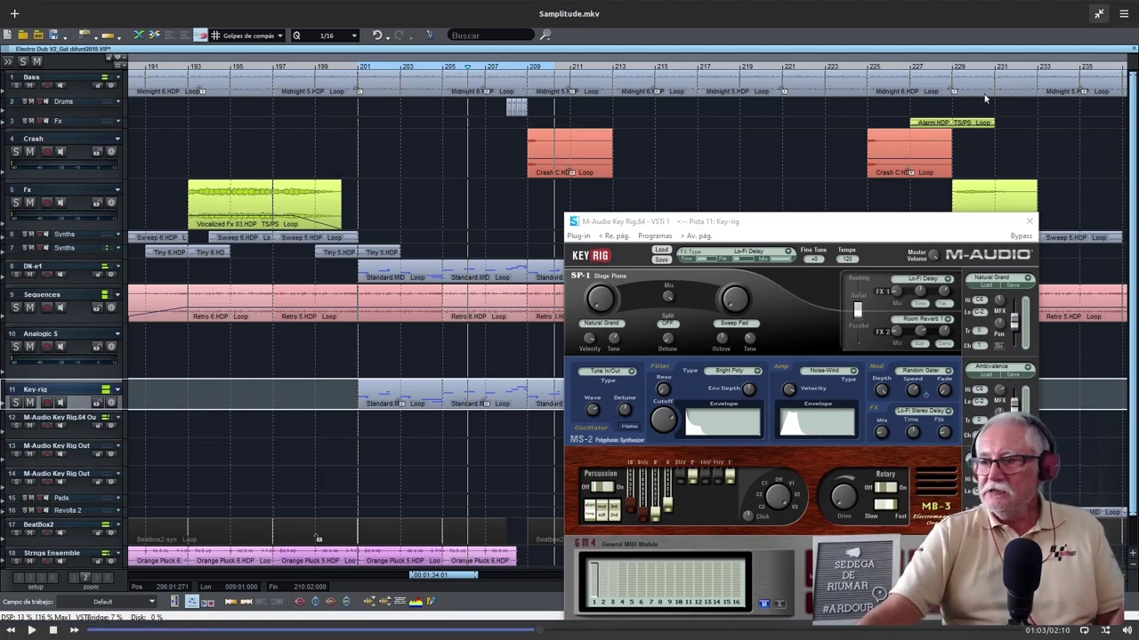
pyautogui.click(1098, 16)
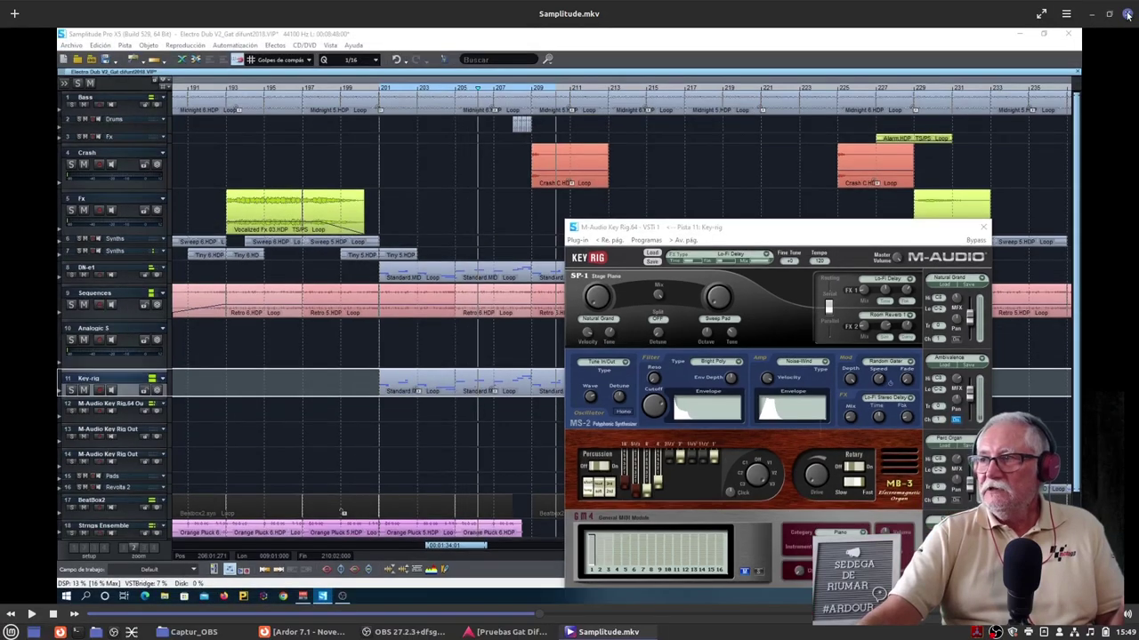
pyautogui.click(1096, 22)
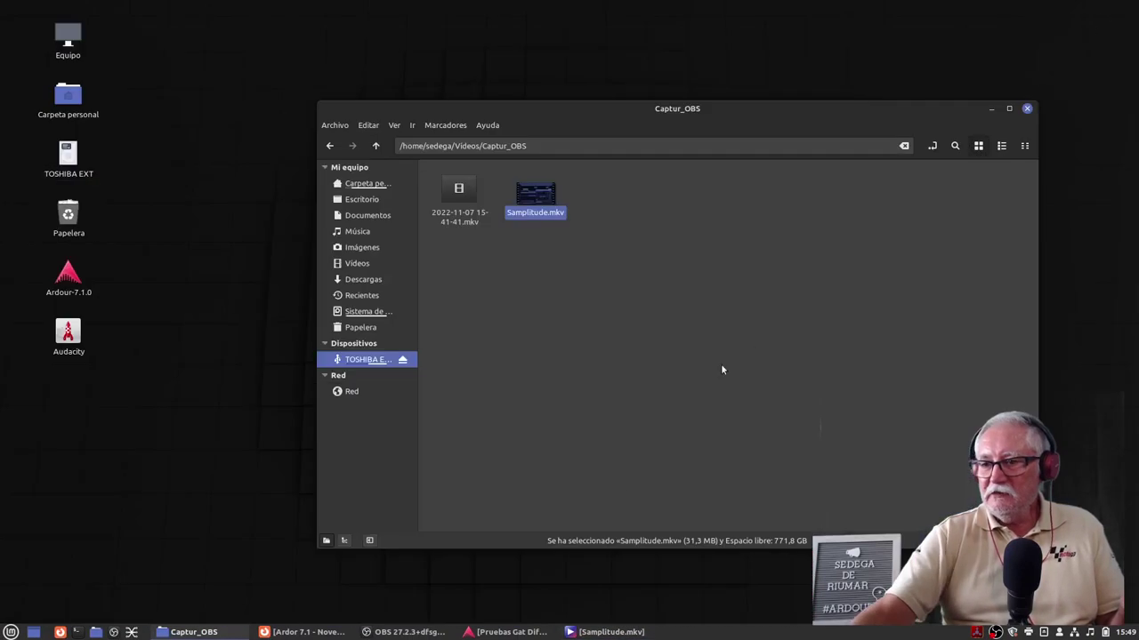
# Return to the Ardour session and place the playhead in bar 225, at the start of the bottom MIDI track's notes.
pyautogui.click(491, 634)
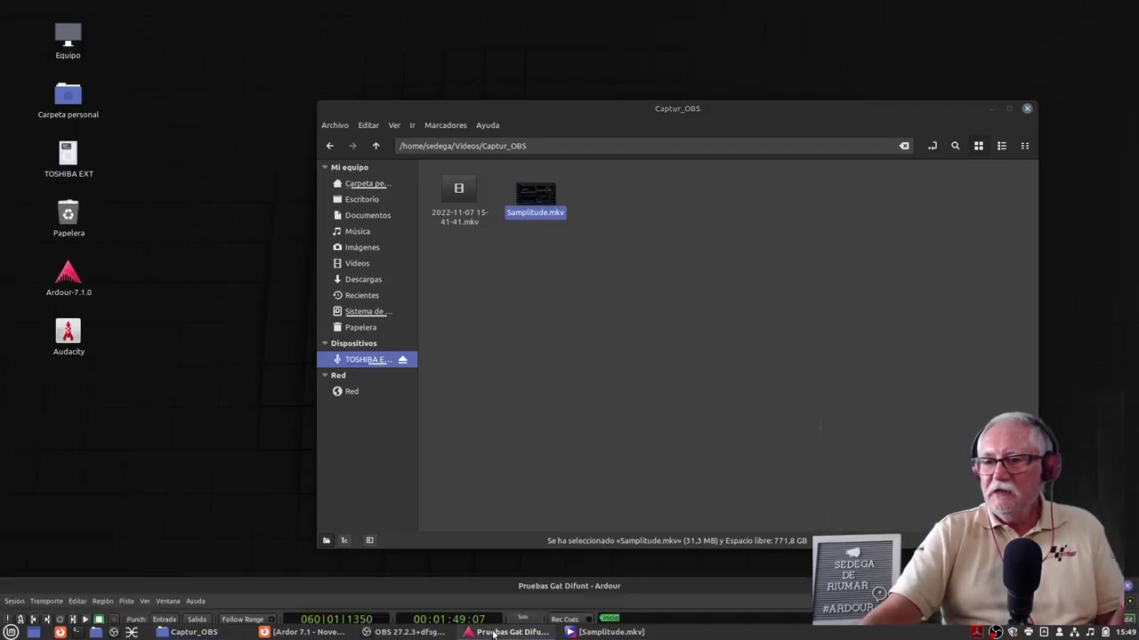
pyautogui.moveTo(286, 604); pyautogui.dragTo(840, 613)
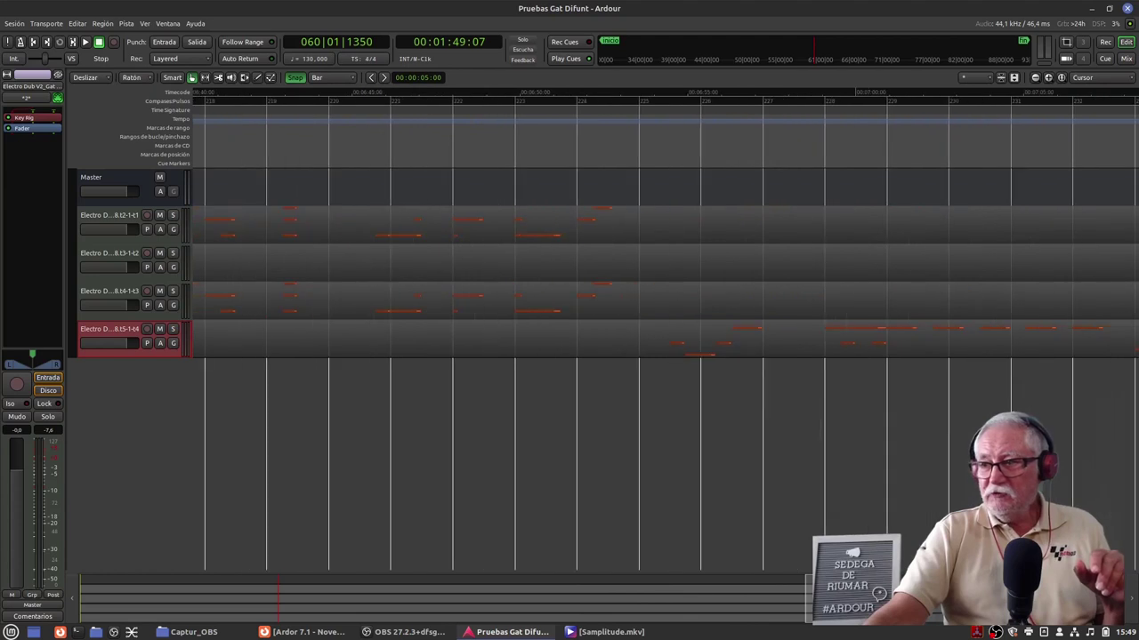
pyautogui.click(666, 92)
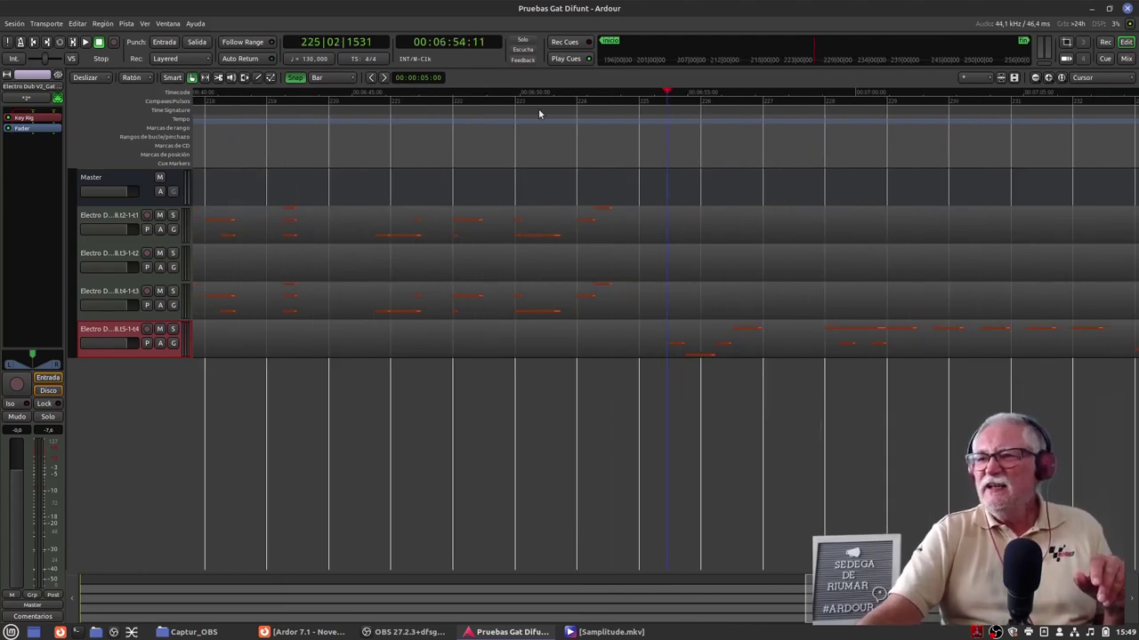
# Open the selected track's Key Rig plugin window, play the passage from bar 225, stop it, and reposition the plugin window over the editor.
pyautogui.doubleClick(26, 119)
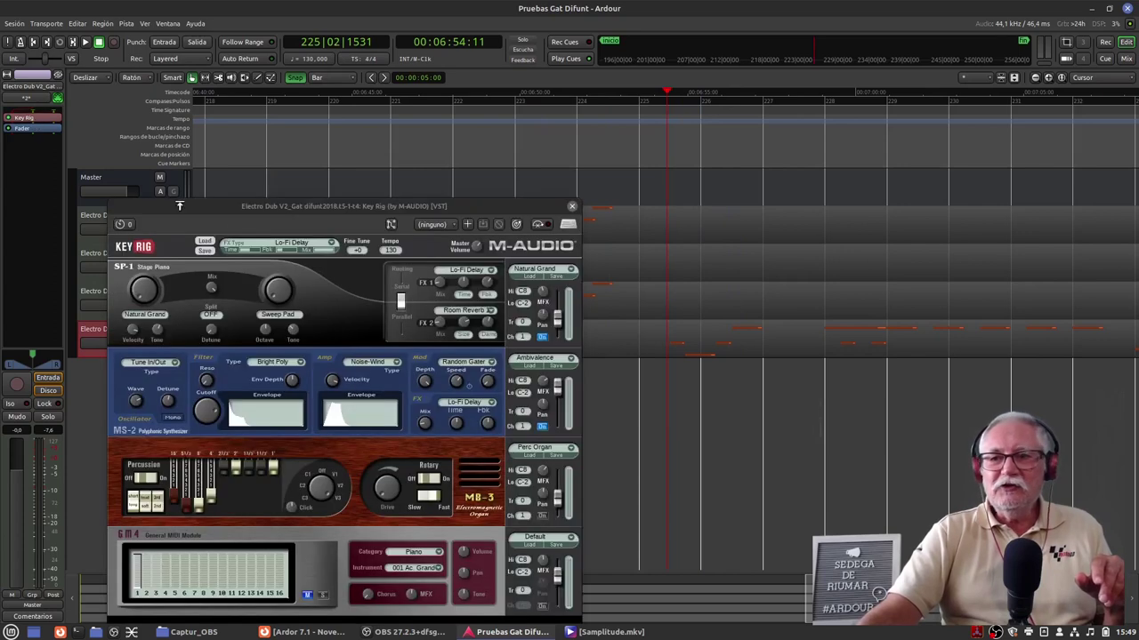
pyautogui.moveTo(308, 206); pyautogui.dragTo(311, 119)
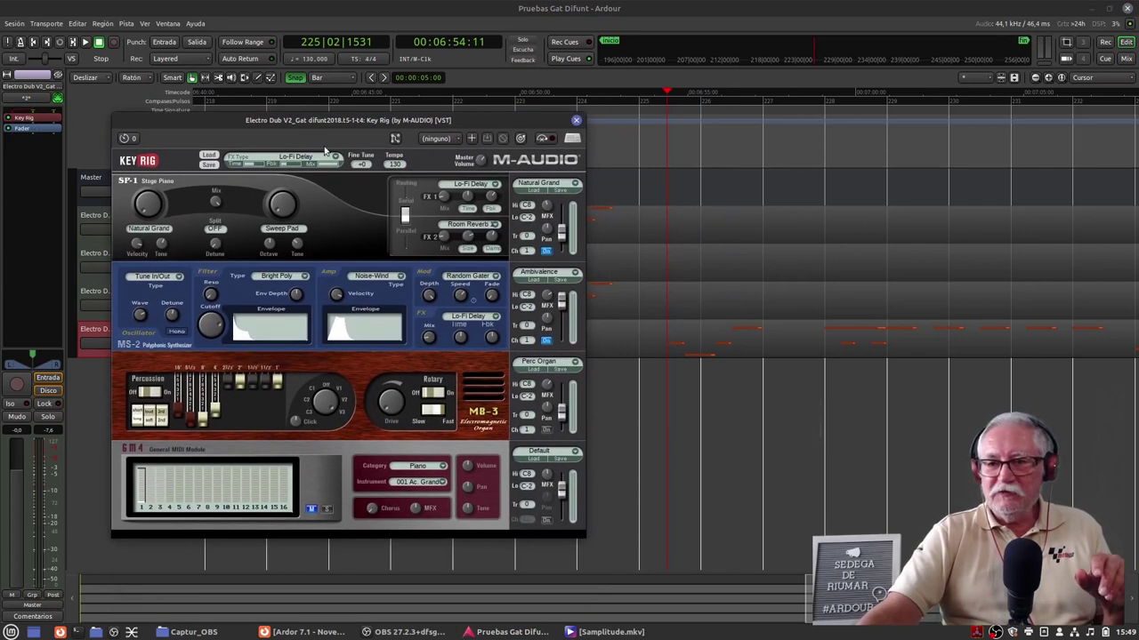
pyautogui.click(85, 42)
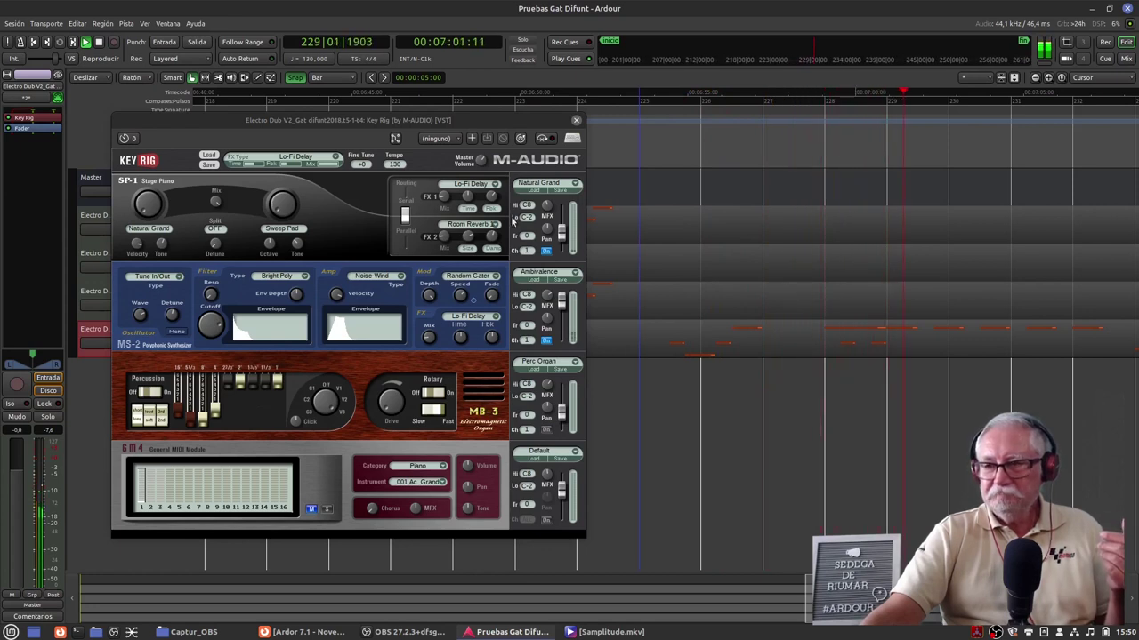
pyautogui.click(98, 43)
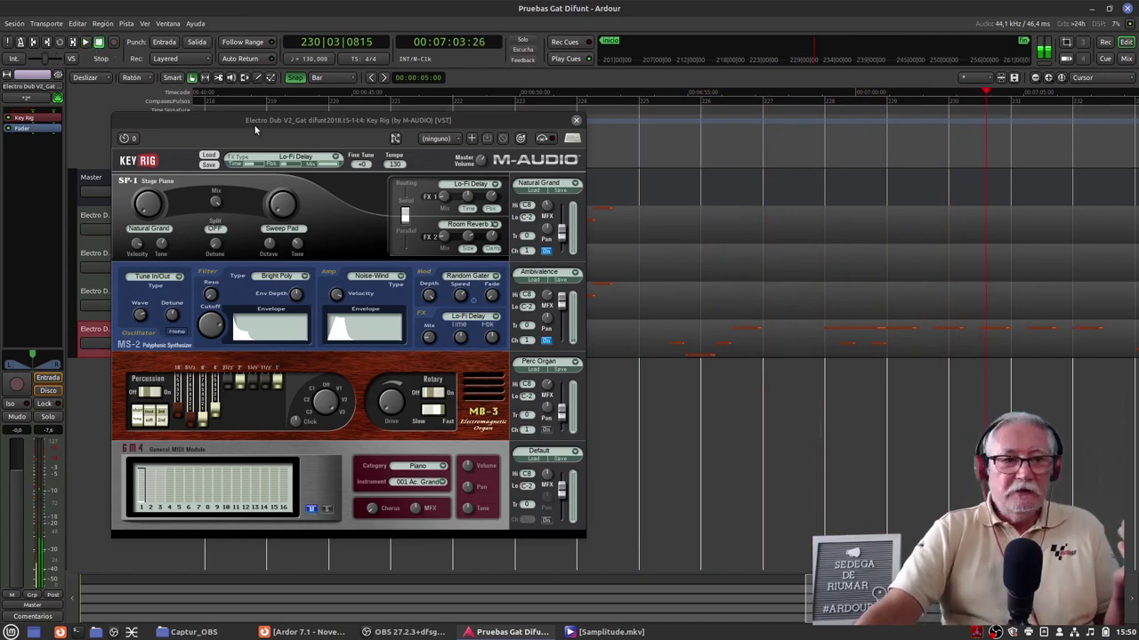
pyautogui.moveTo(255, 126); pyautogui.dragTo(371, 402)
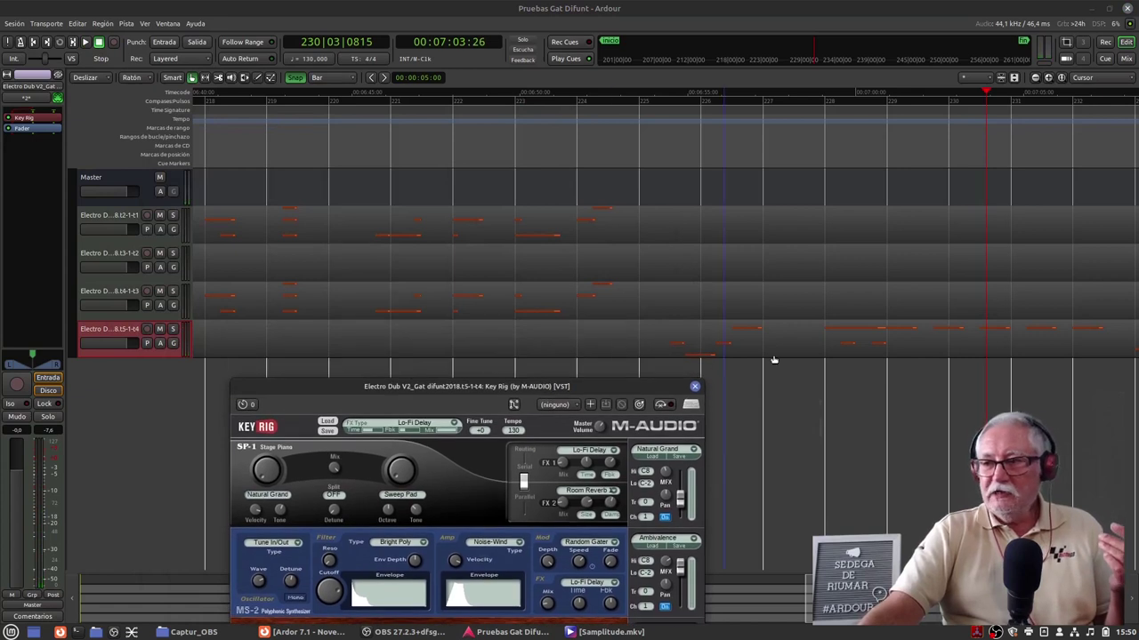
pyautogui.moveTo(470, 388); pyautogui.dragTo(478, 218)
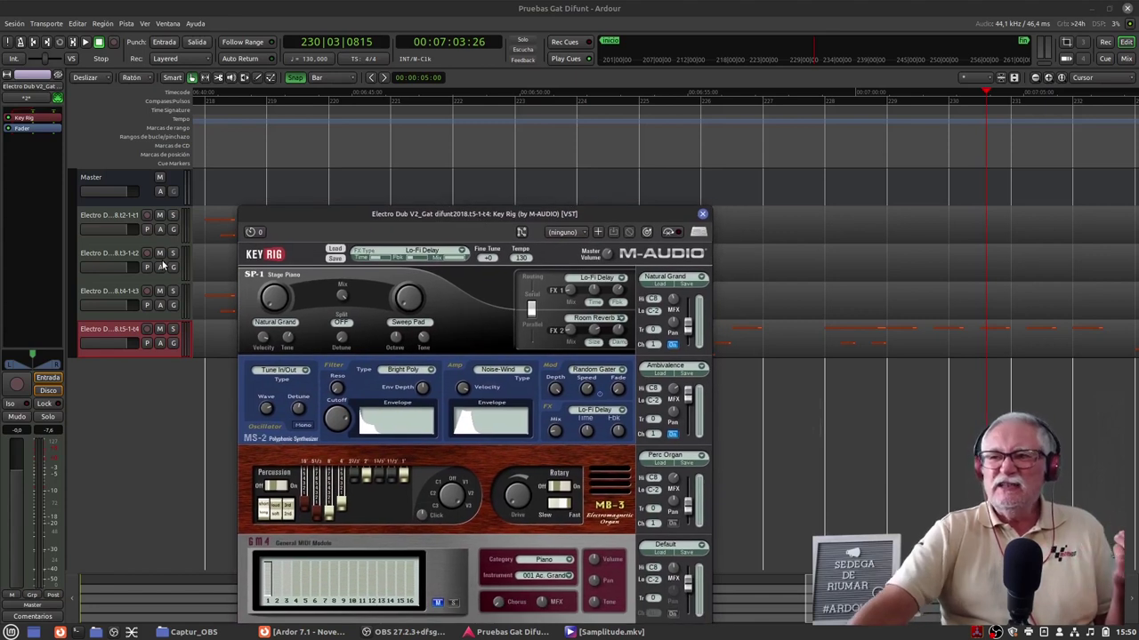